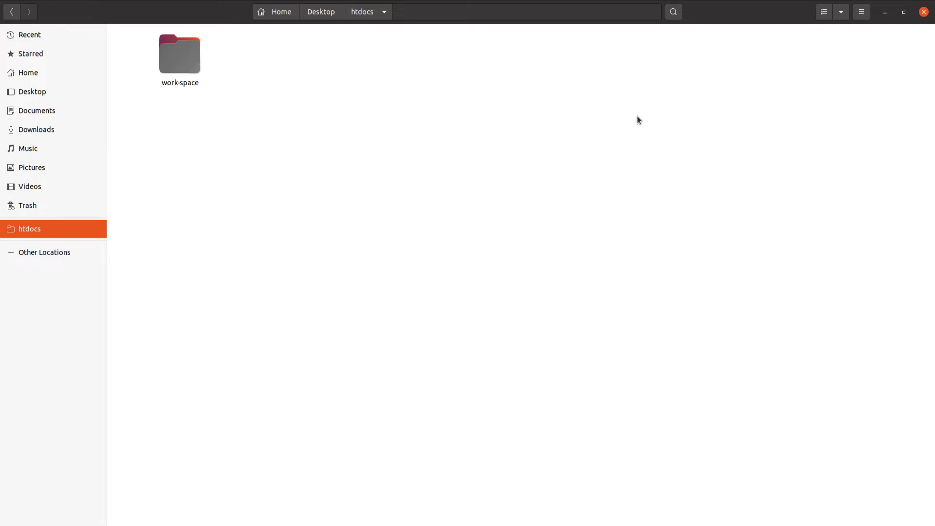
Browse xampp/htdocs on the 105 GB Volume, then return to the Desktop htdocs bookmark
click(51, 255)
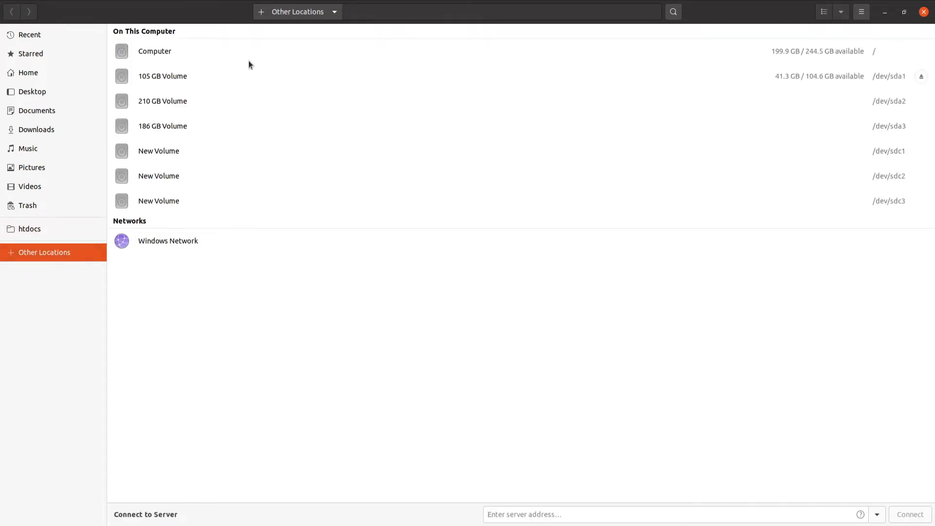
click(187, 71)
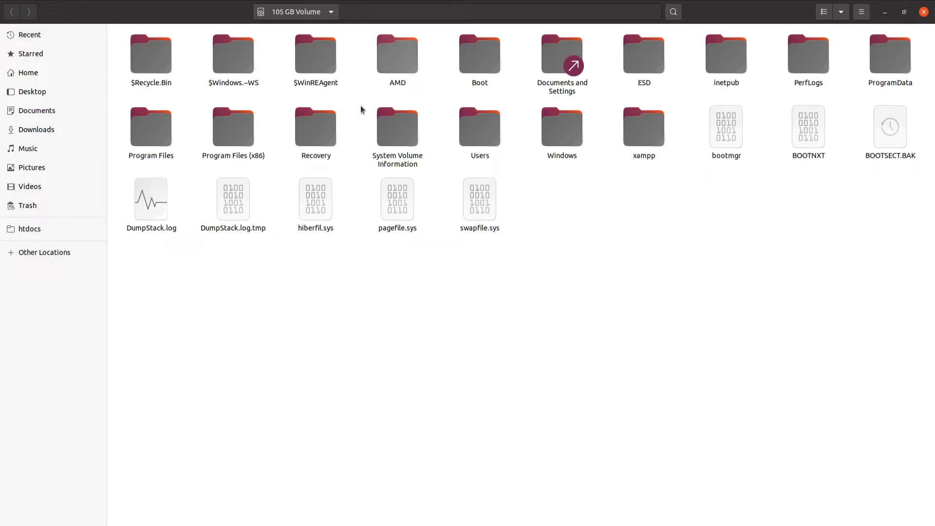
click(647, 159)
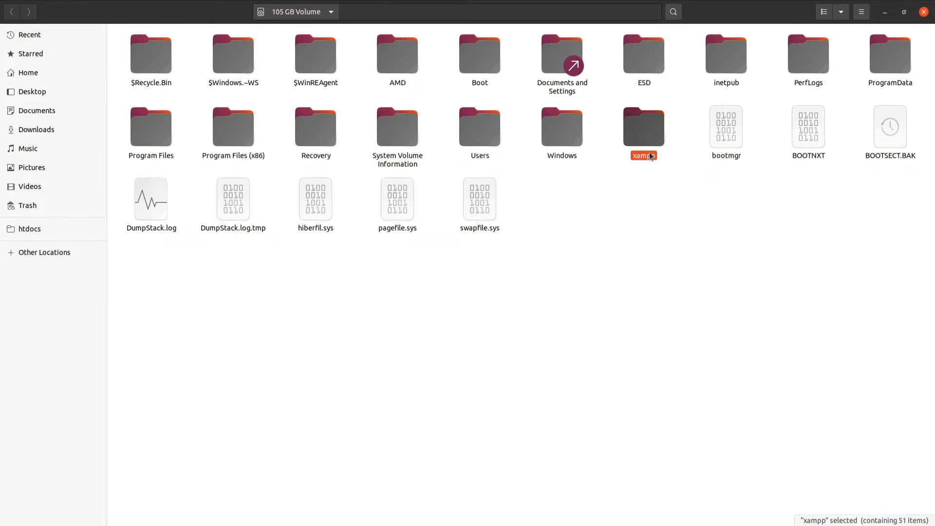
double_click(650, 156)
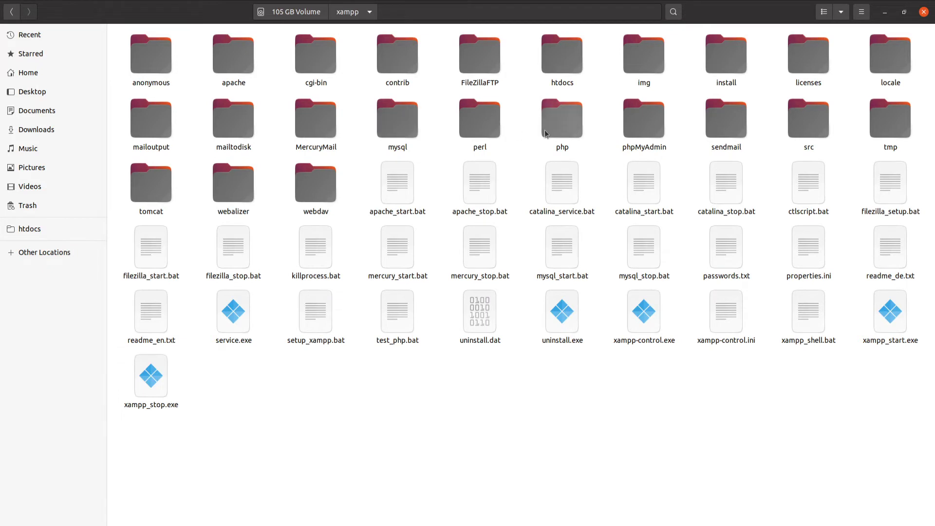
double_click(568, 89)
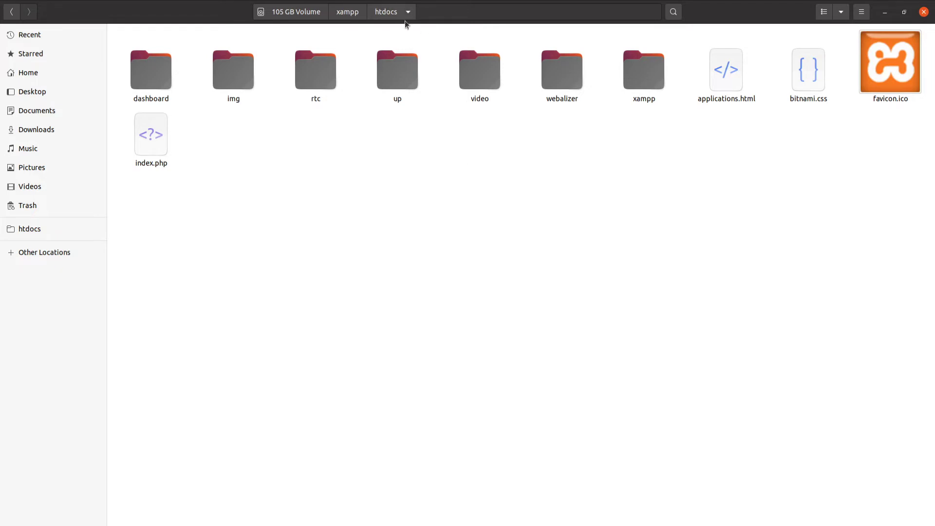
click(39, 229)
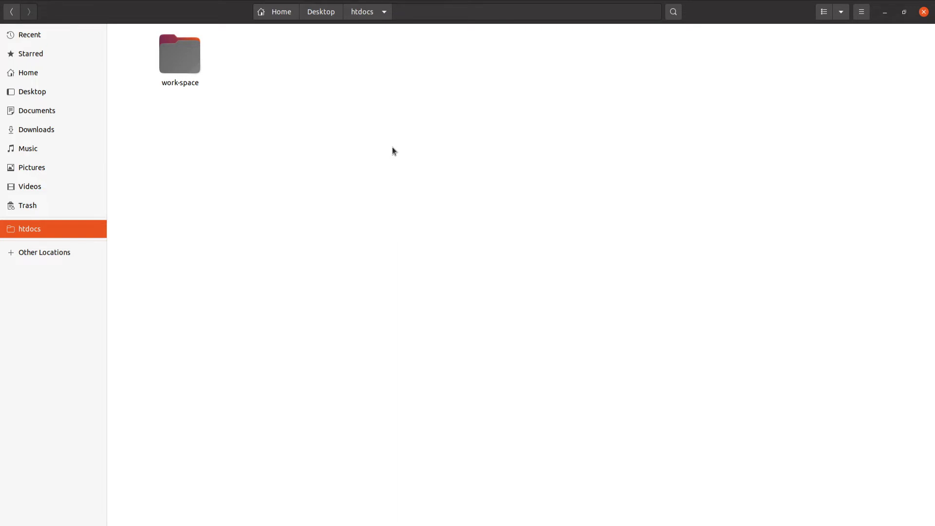
Create a folder named vchat in htdocs and open it
right_click(393, 147)
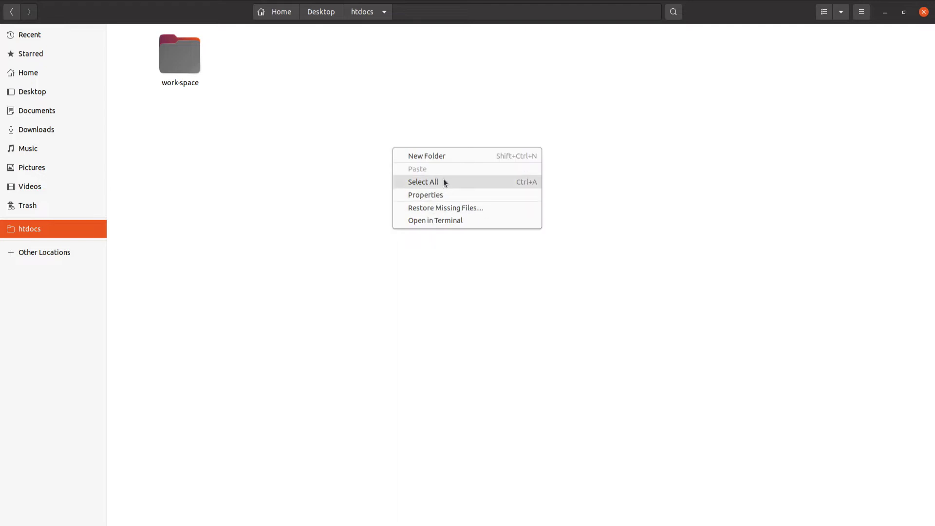
click(456, 156)
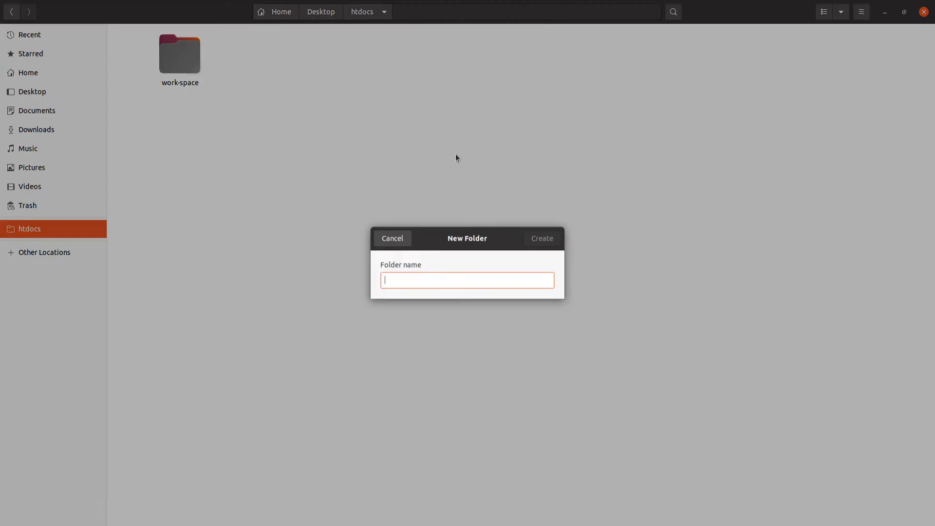
text(v)
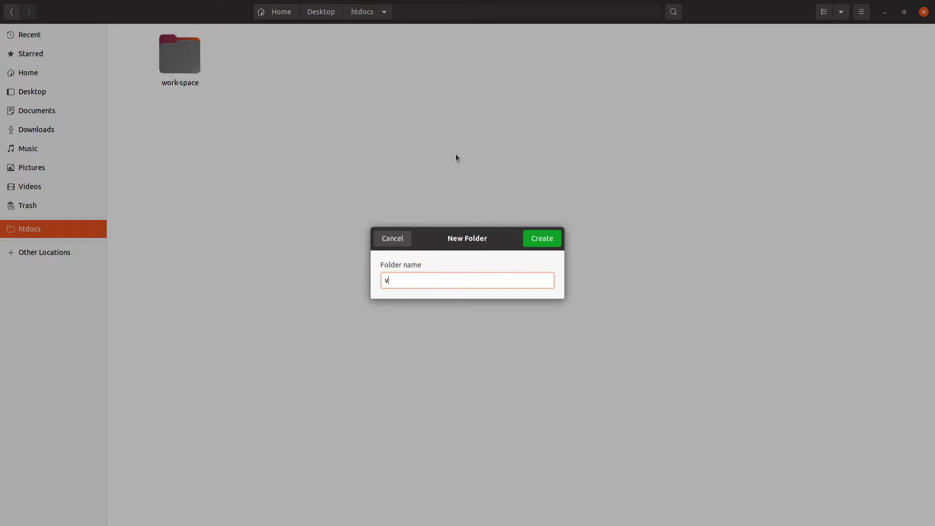
text(chat)
key(Return)
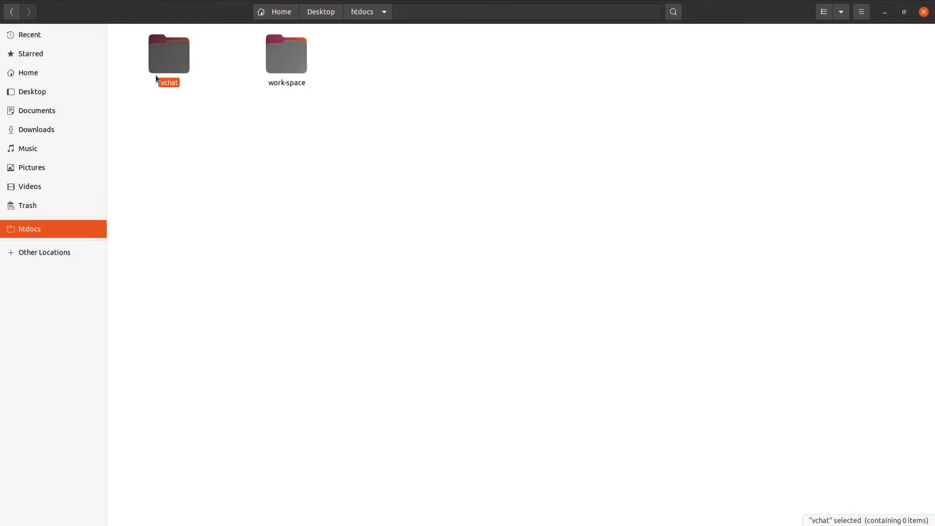
double_click(168, 56)
Create an assets folder inside vchat and open it
right_click(186, 88)
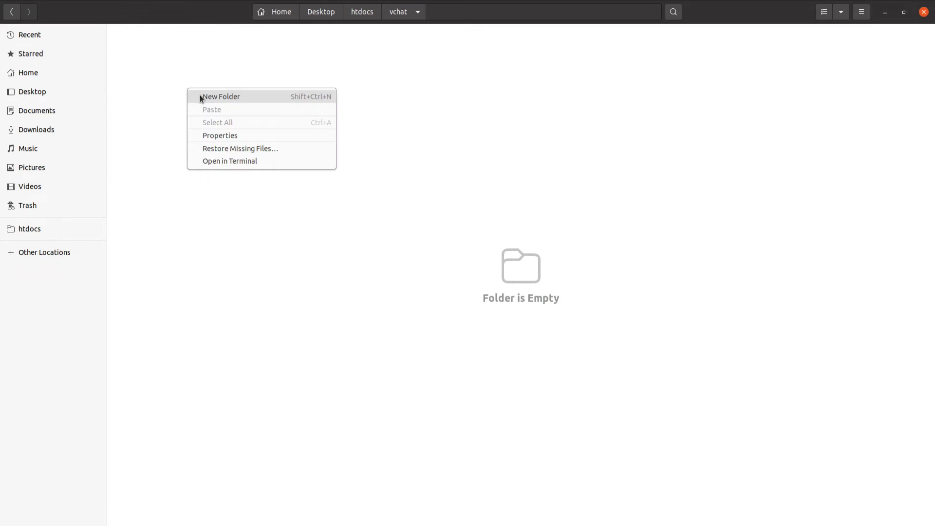
click(200, 96)
text(a)
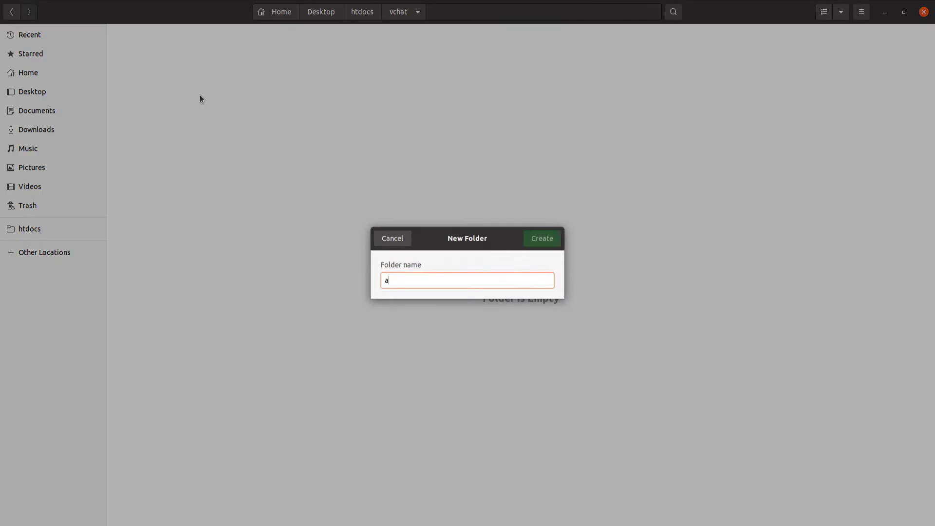
text(ssets)
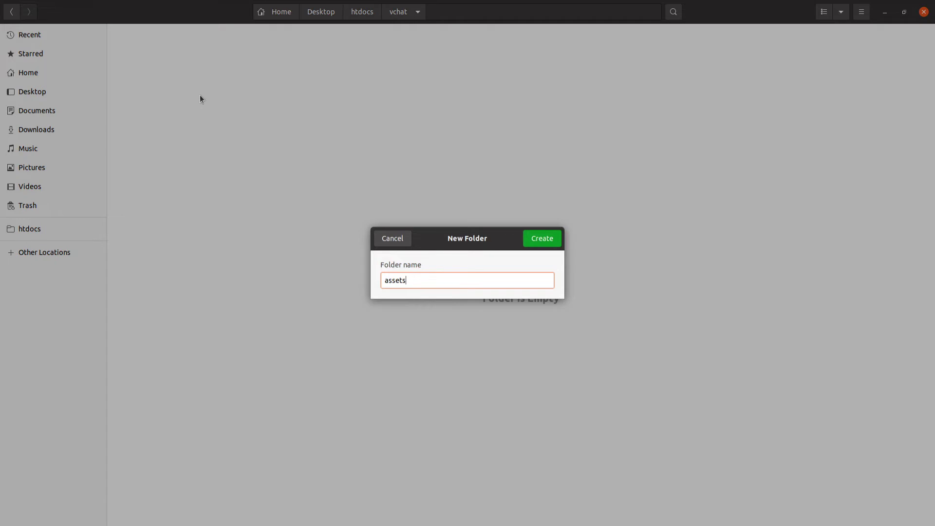
key(Return)
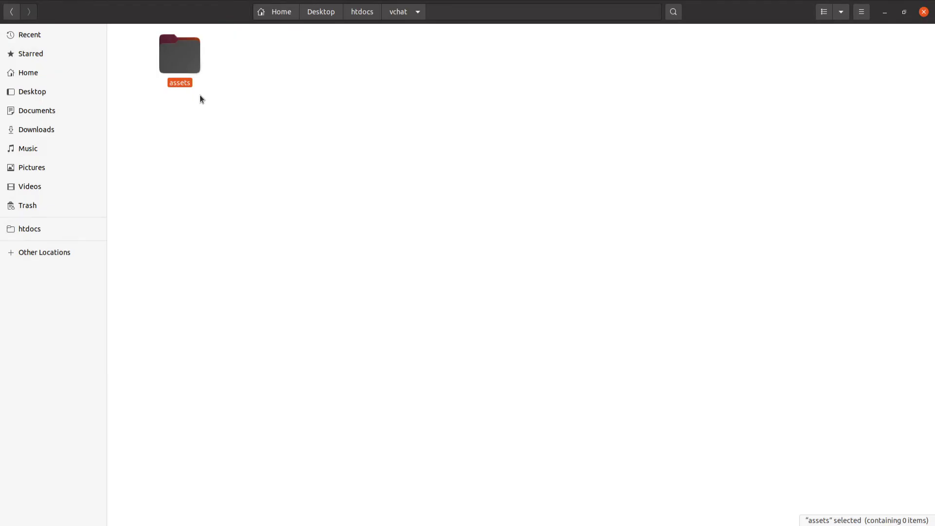
double_click(181, 58)
Create three subfolders in assets: js, images and css
right_click(193, 73)
click(219, 81)
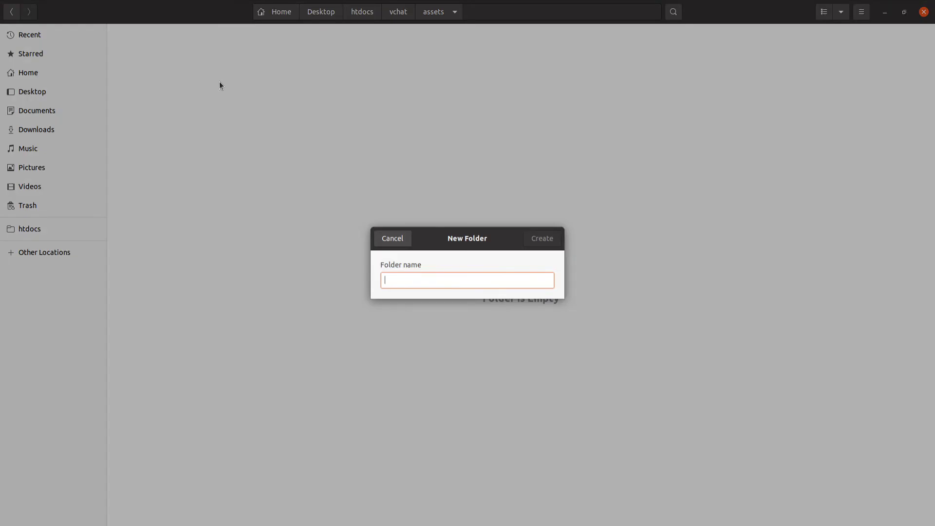
text(js)
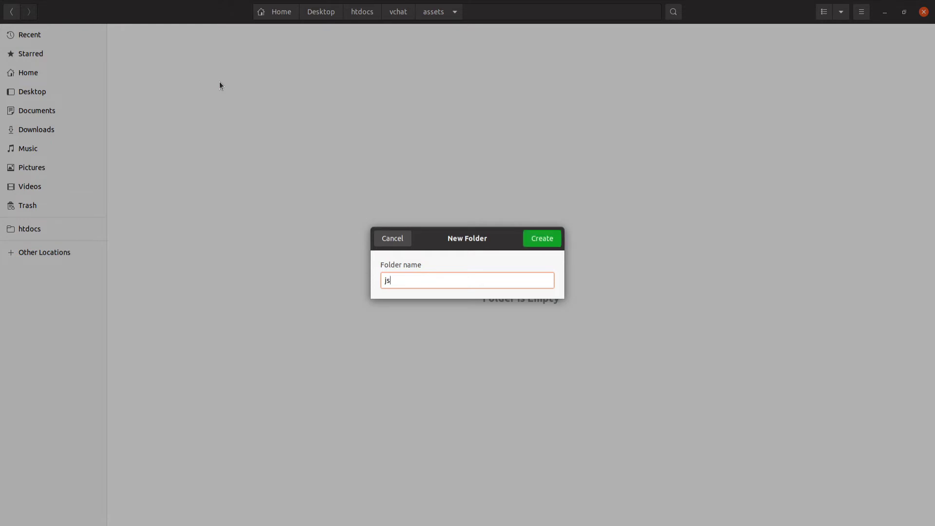
key(Return)
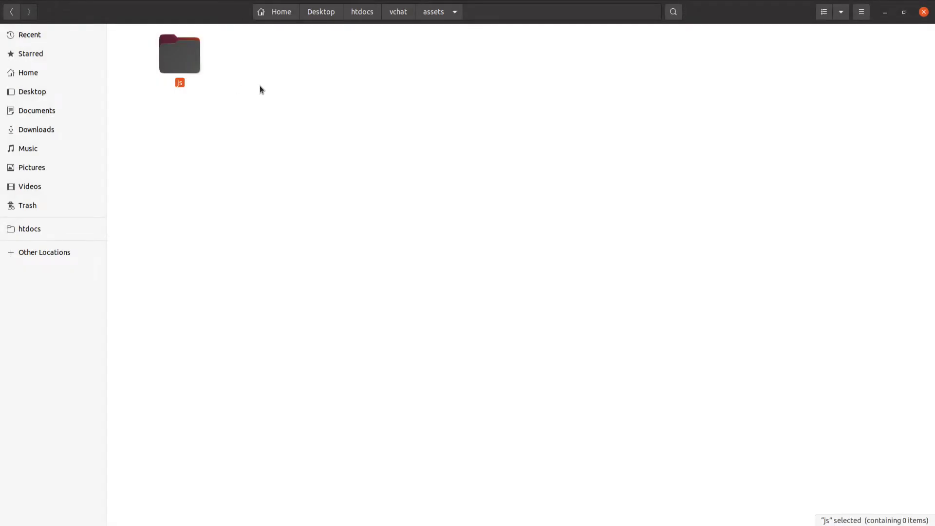
right_click(260, 87)
click(278, 95)
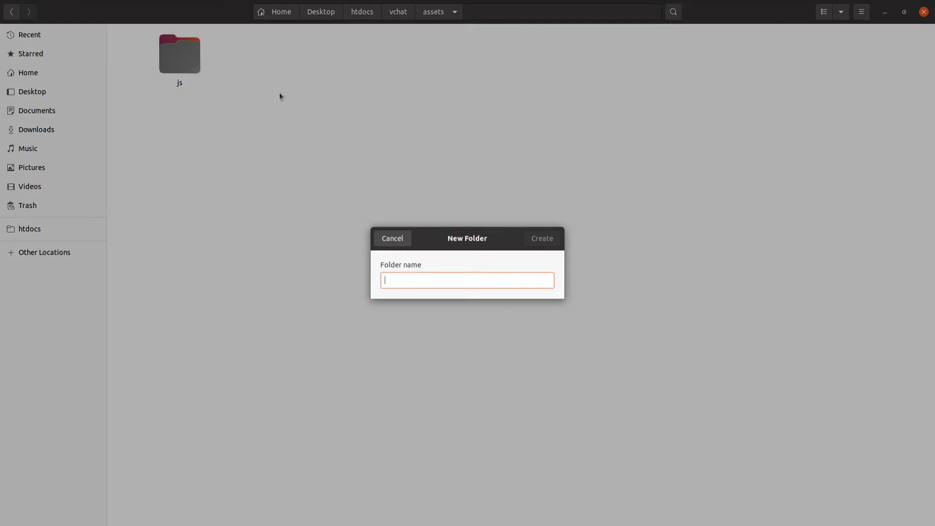
text(images)
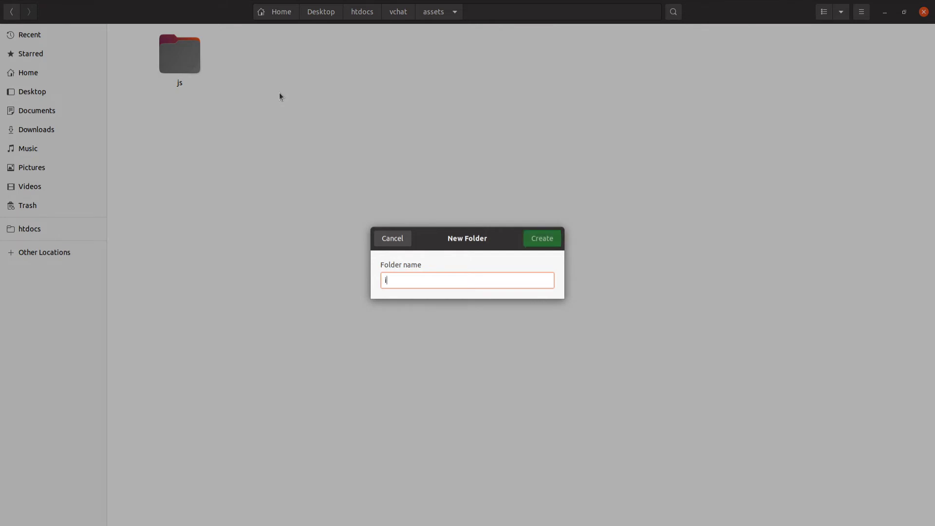
key(Return)
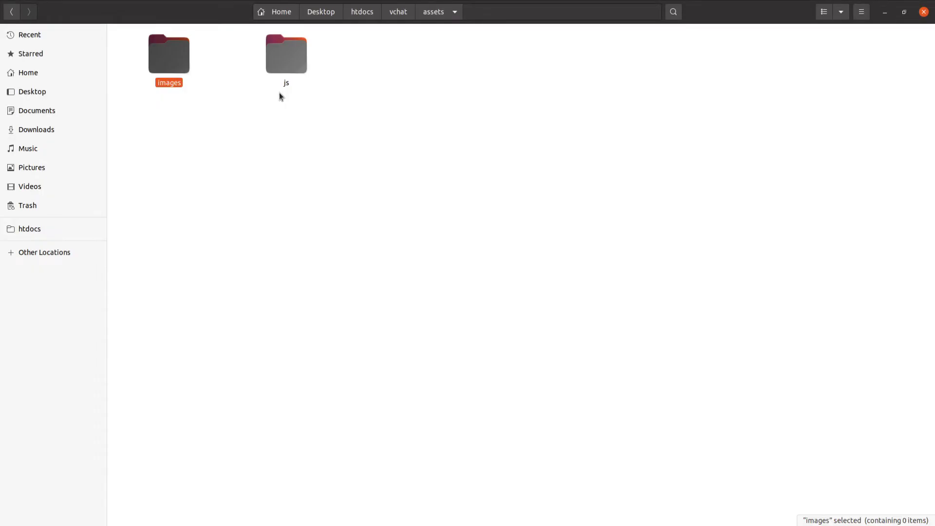
right_click(284, 121)
click(298, 127)
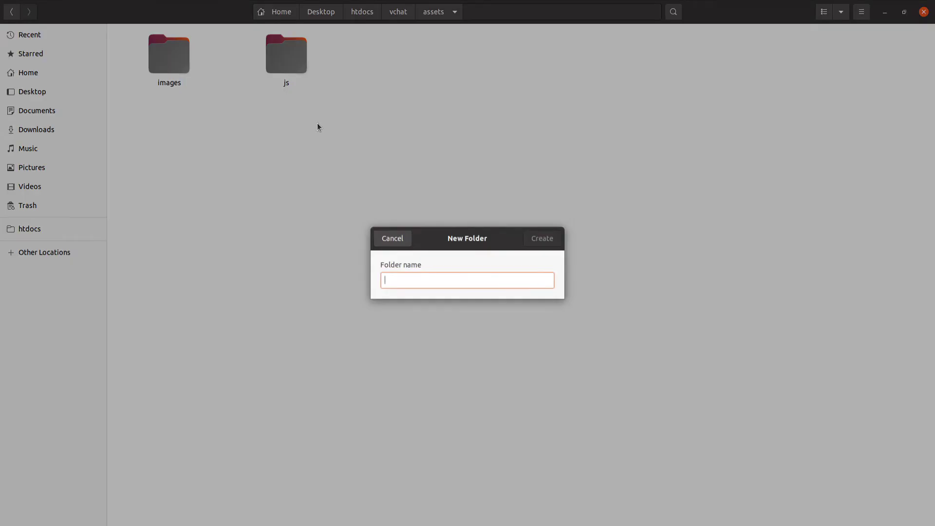
text(css)
key(Return)
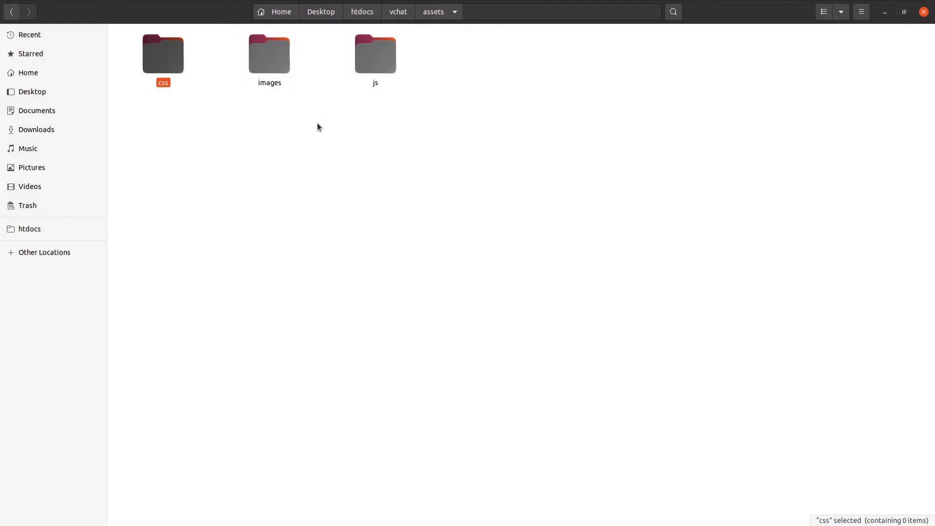
Navigate to Desktop/htdocs/vchat and create a core folder there
click(330, 13)
double_click(287, 68)
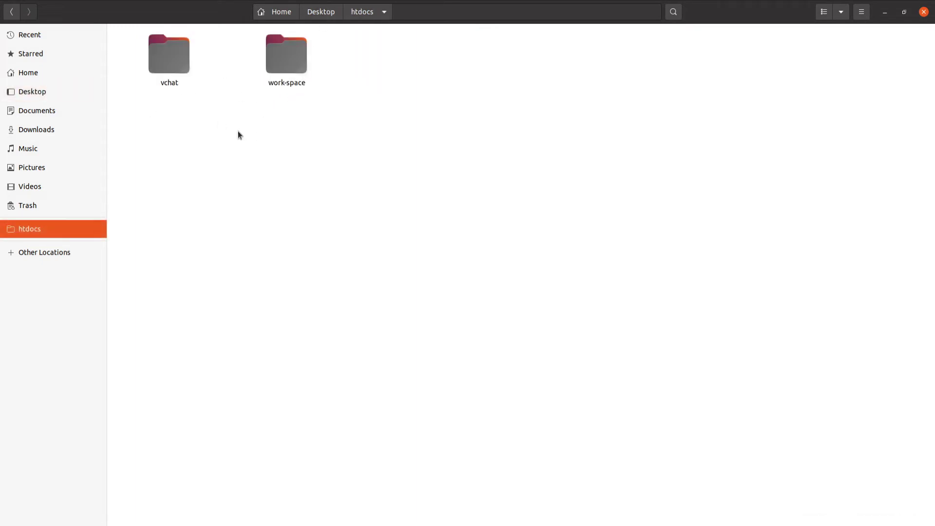
double_click(176, 82)
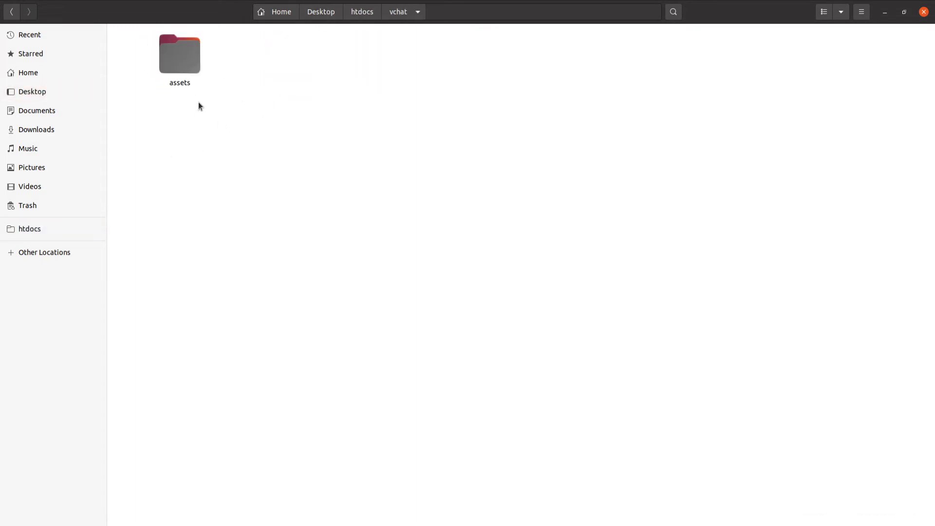
right_click(239, 144)
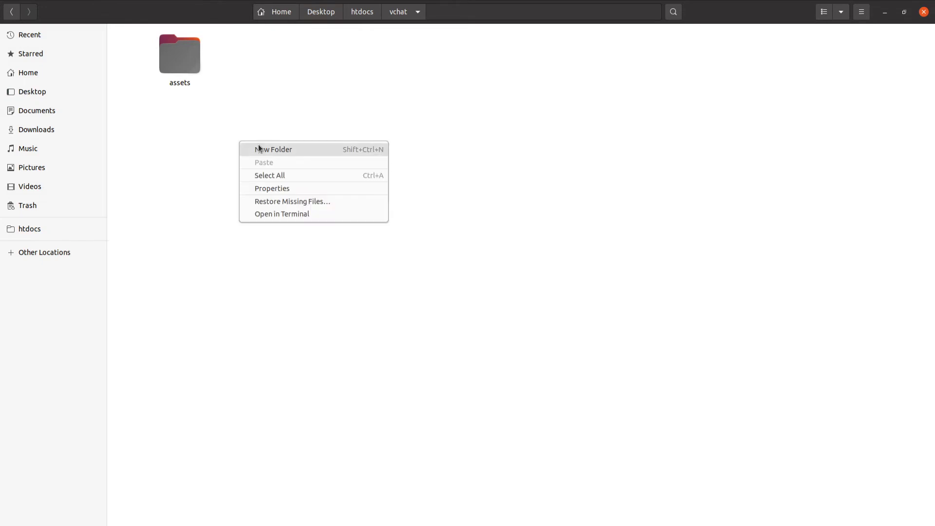
click(256, 147)
text(cso)
key(BackSpace)
key(BackSpace)
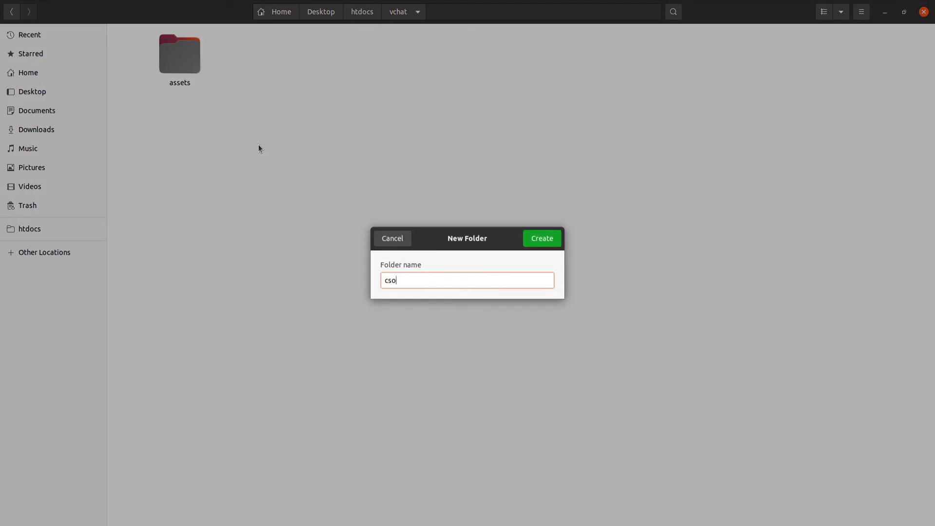
text(ore)
key(Return)
key(Return)
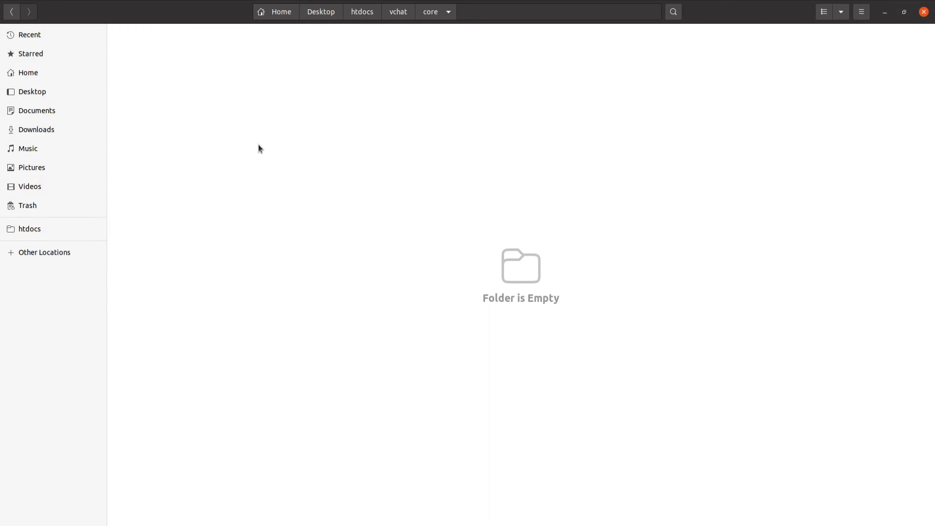
Add a classes folder under core, then go back to vchat
right_click(258, 145)
click(273, 151)
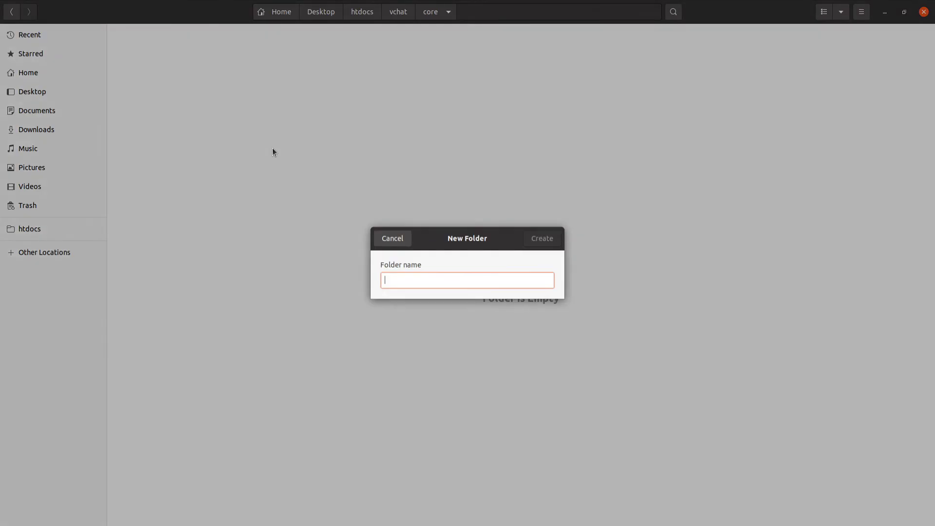
text(classes)
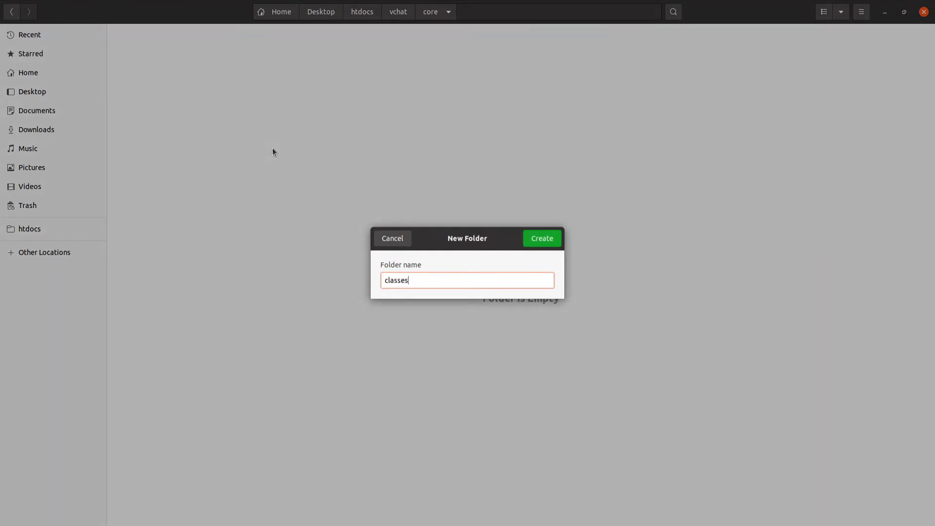
key(Return)
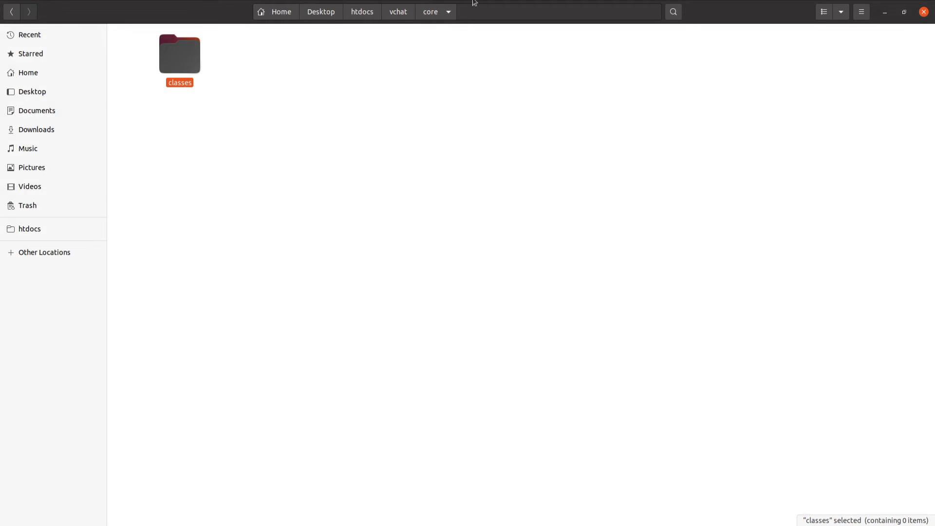
click(401, 15)
click(367, 126)
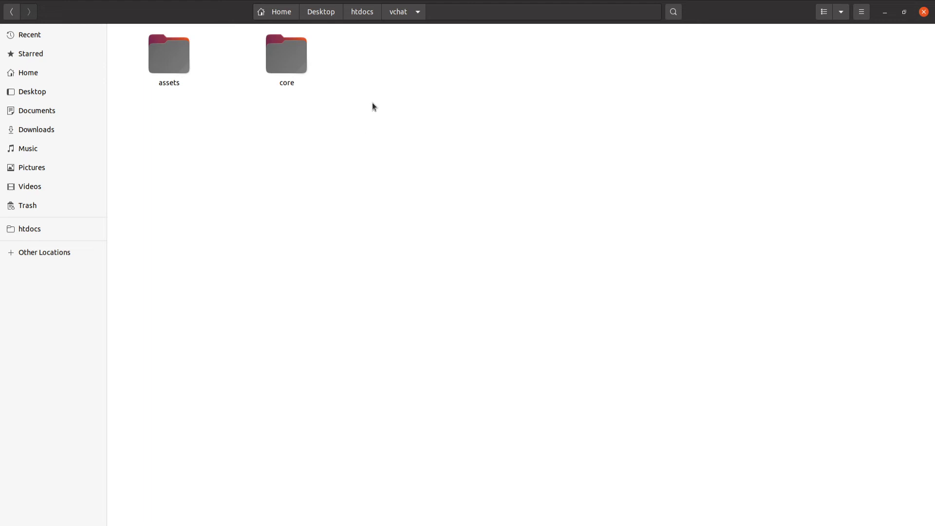
In a terminal opened at vchat, run touch index.php and then gedit index.php
right_click(372, 102)
right_click(363, 104)
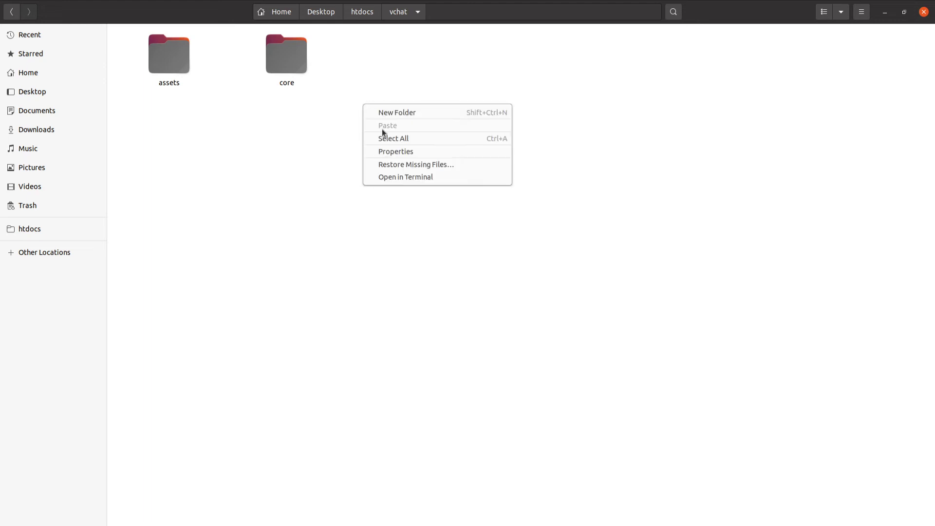
click(402, 177)
drag(238, 44, 474, 150)
text(touch )
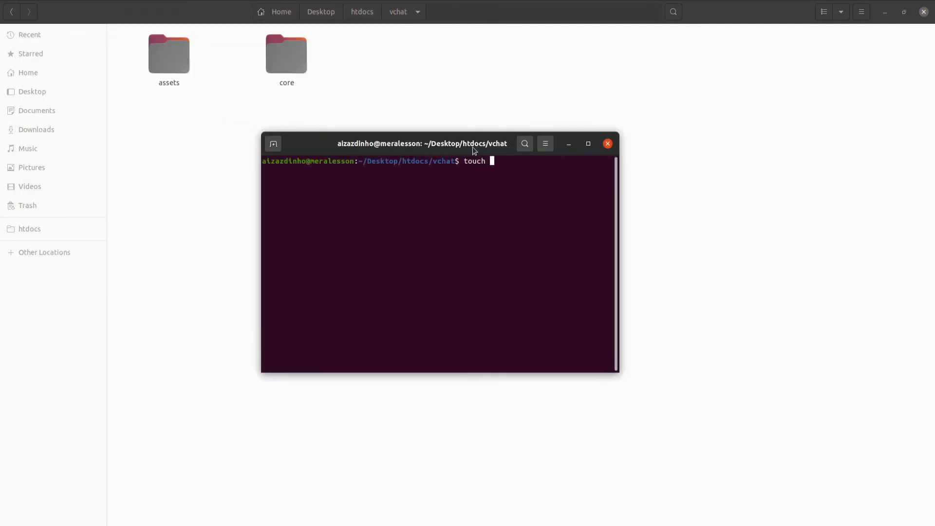
text(index.php)
key(Return)
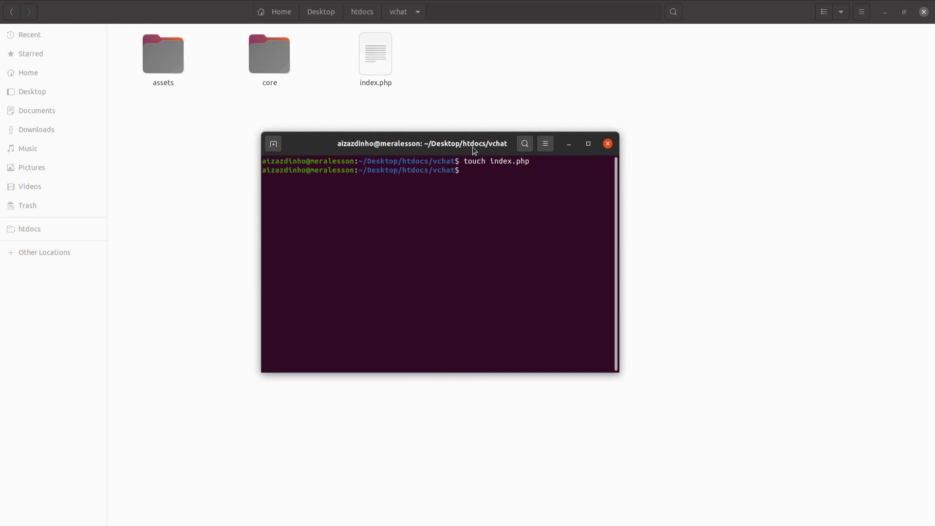
text(gedit index.php)
key(Return)
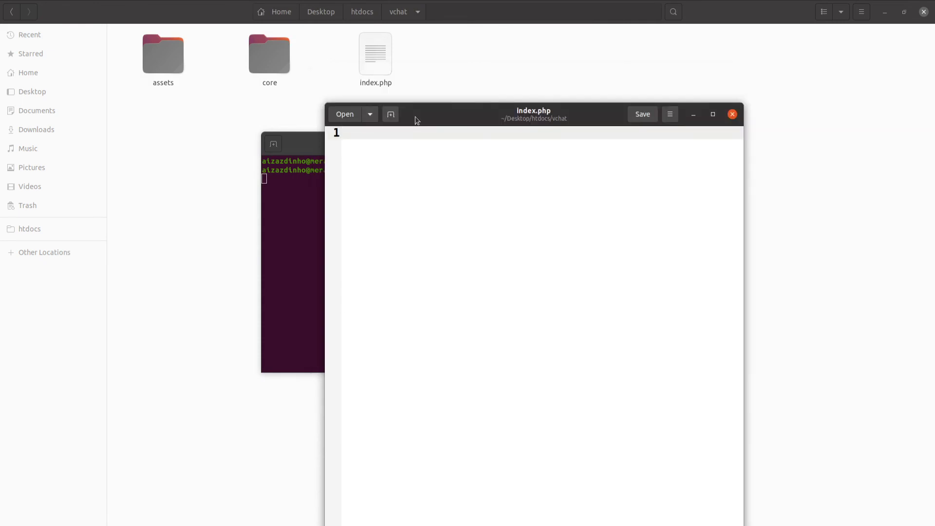
Write <?php with an indented echo 'hello world!'; line, save index.php, and switch to Firefox
text(<?php)
key(Return)
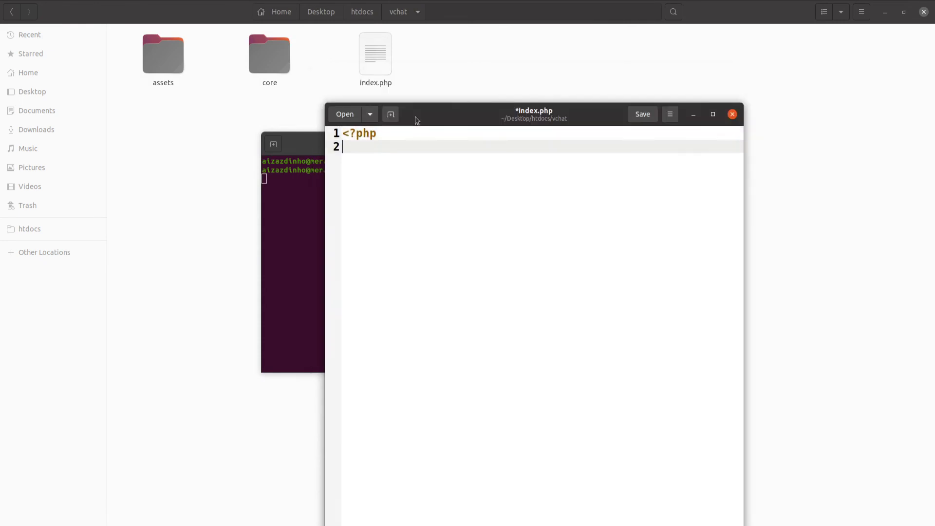
key(Tab)
text(echo 'hello)
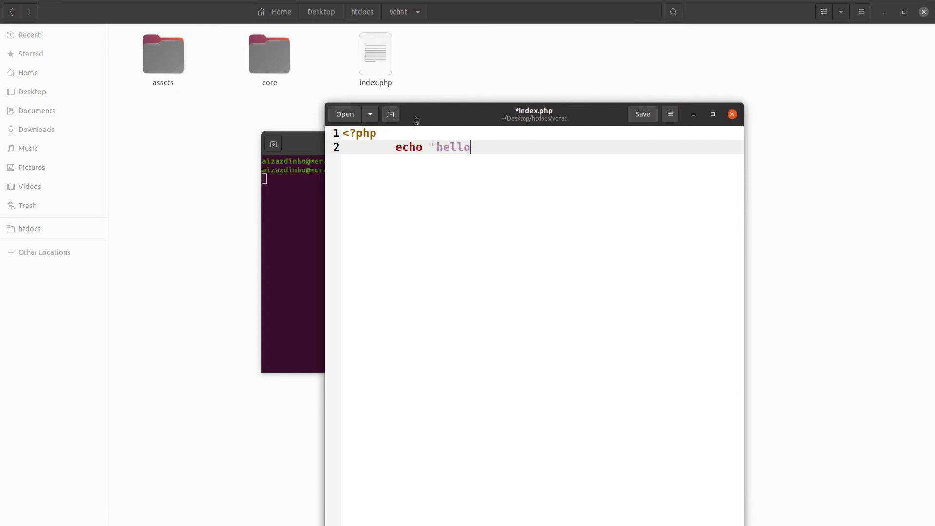
text( world!';)
key(ctrl+s)
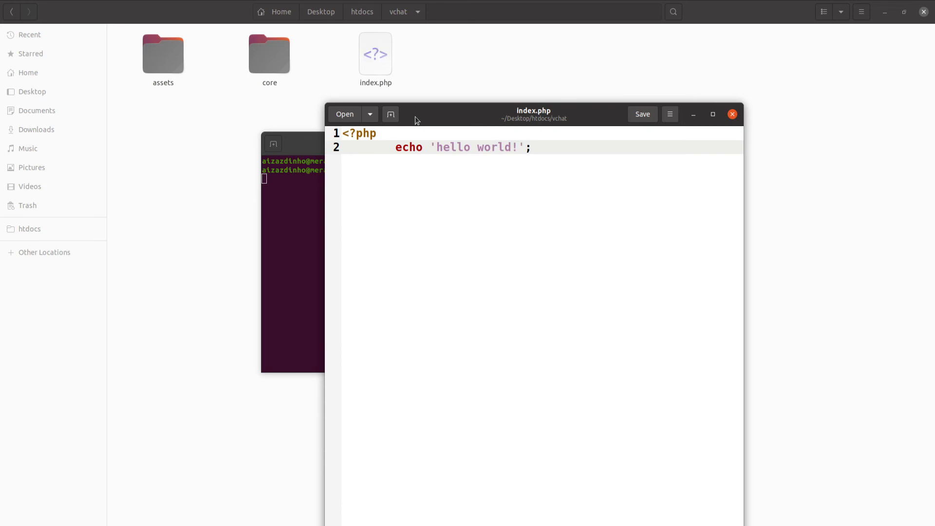
key(alt+Tab)
key(alt+Tab)
key(alt+Tab)
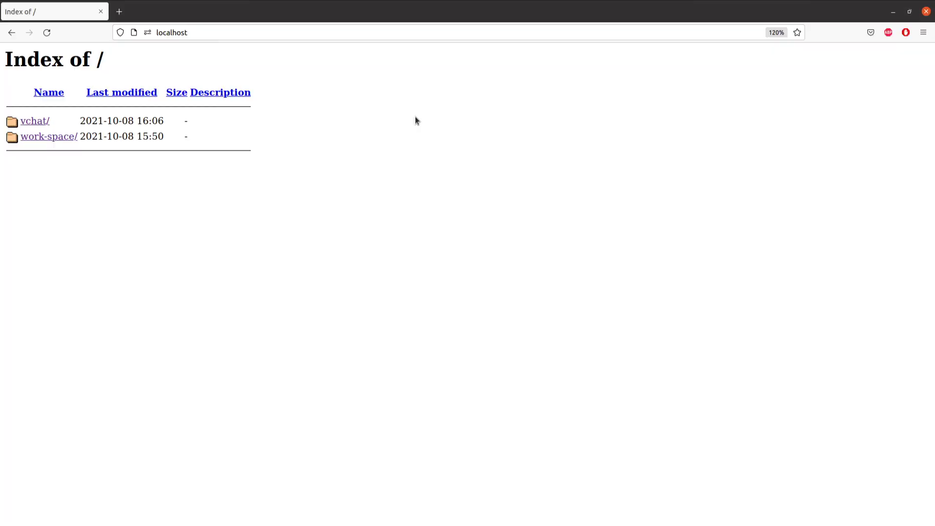